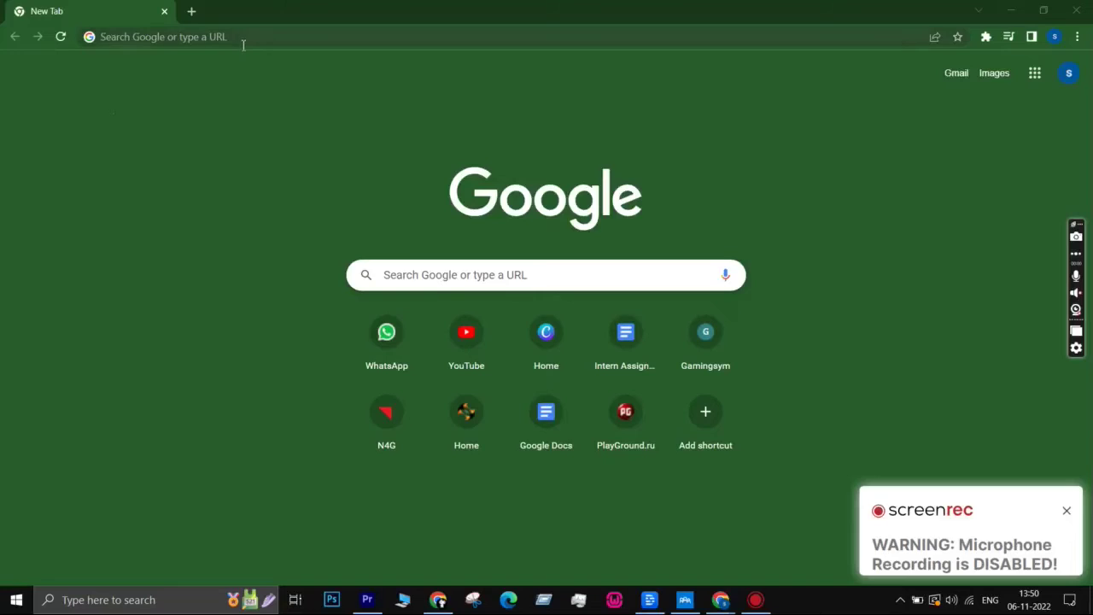
# Step: Open the AMD support page at amd.com/en/support
pyautogui.click(242, 37)
pyautogui.write('https://www.amd.com/en/support')
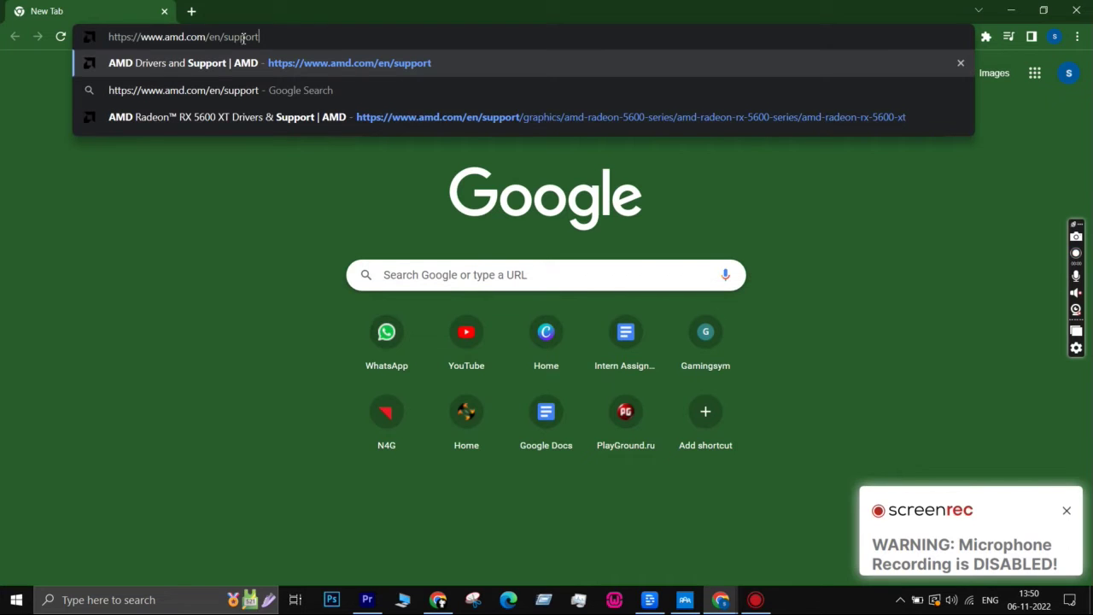
pyautogui.press('Return')
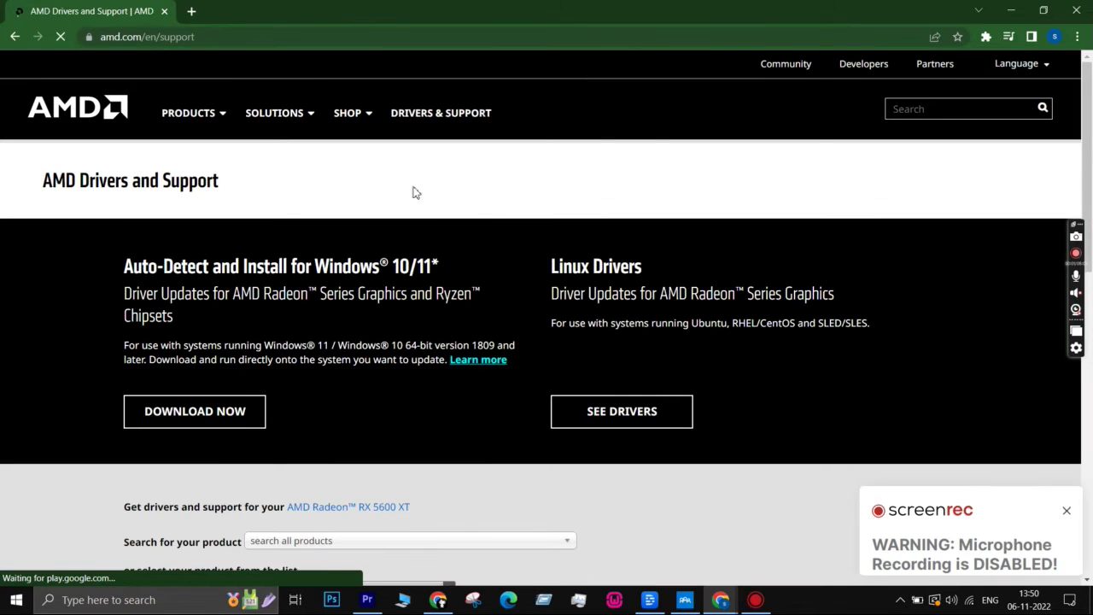
# Step: Choose Graphics > AMD Radeon 5600 Series > RX 5600 Series > RX 5600 XT in the product selector
pyautogui.scroll(-1, 471, 210)
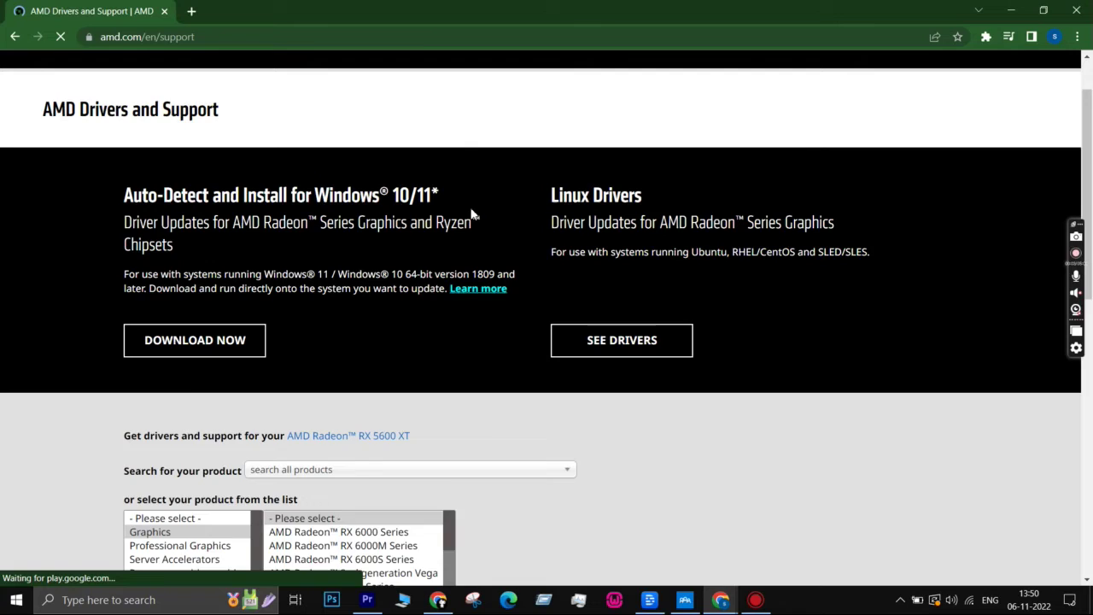
pyautogui.scroll(-1, 470, 209)
pyautogui.scroll(-1, 471, 210)
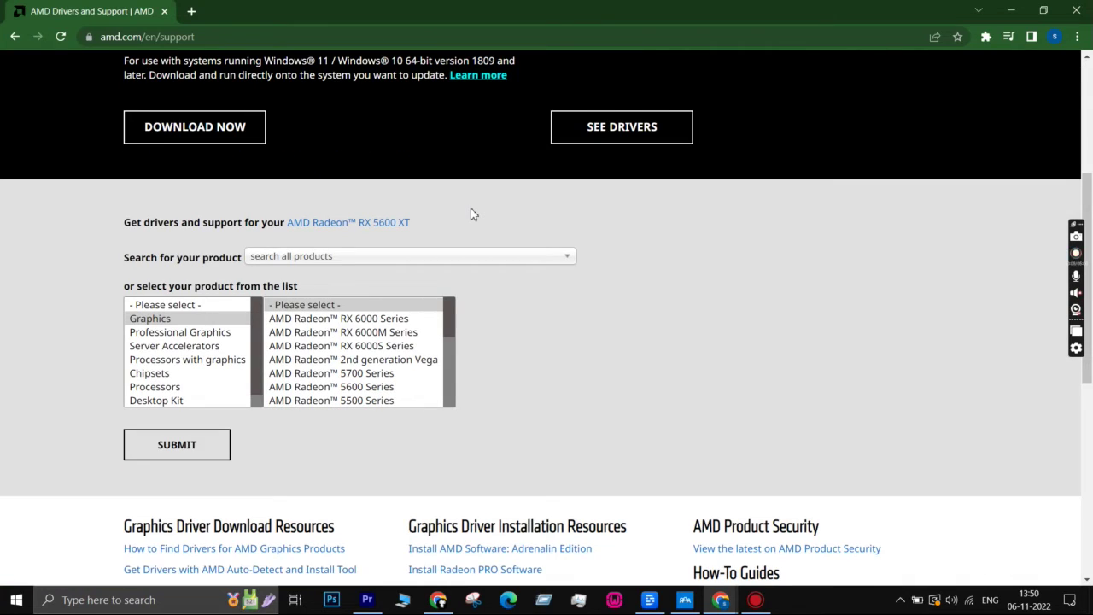
pyautogui.click(170, 324)
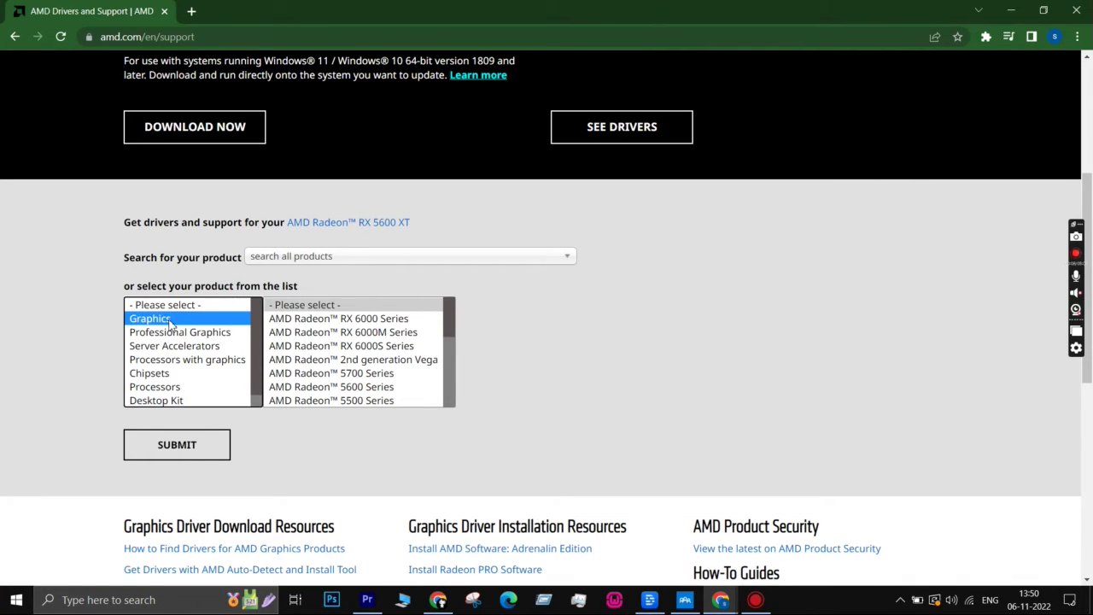
pyautogui.click(342, 389)
pyautogui.click(515, 321)
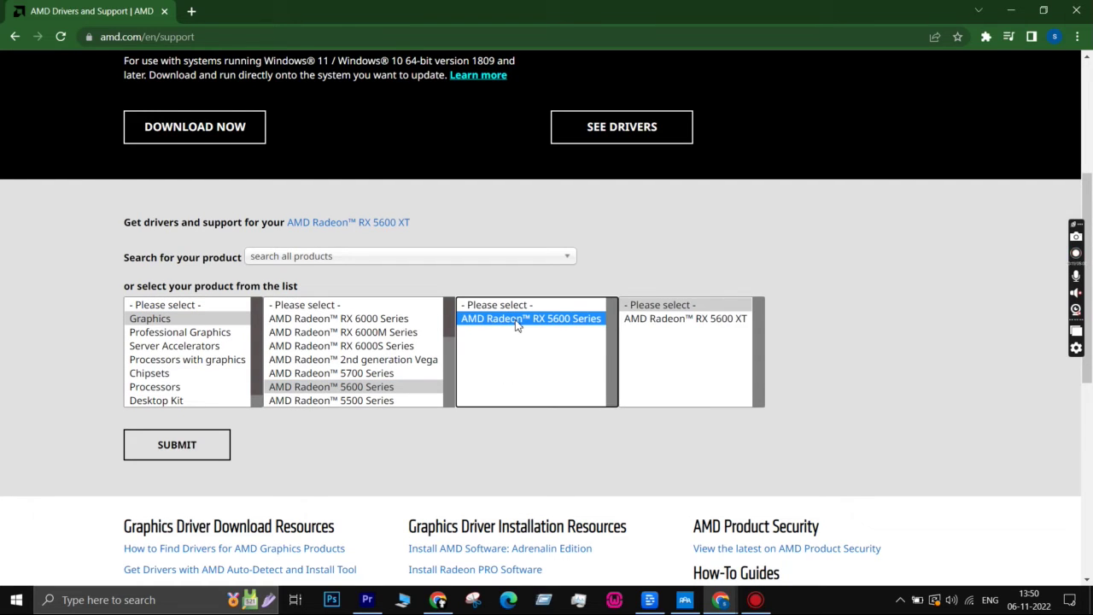
pyautogui.click(651, 321)
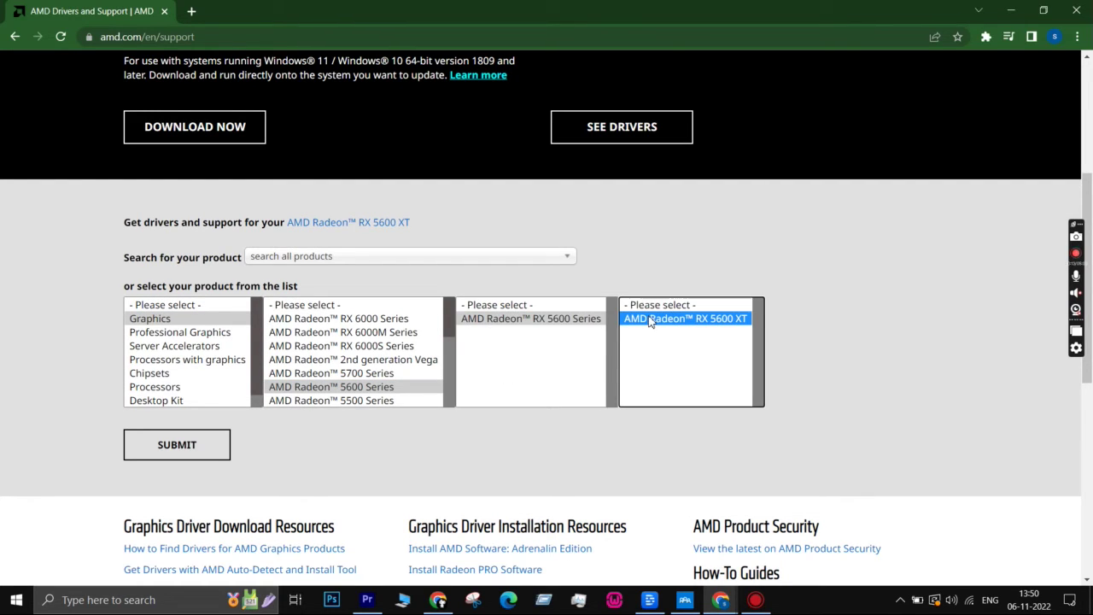
# Step: Submit the RX 5600 XT and download the Windows 10 64-bit Adrenalin 22.10.3 driver
pyautogui.click(205, 457)
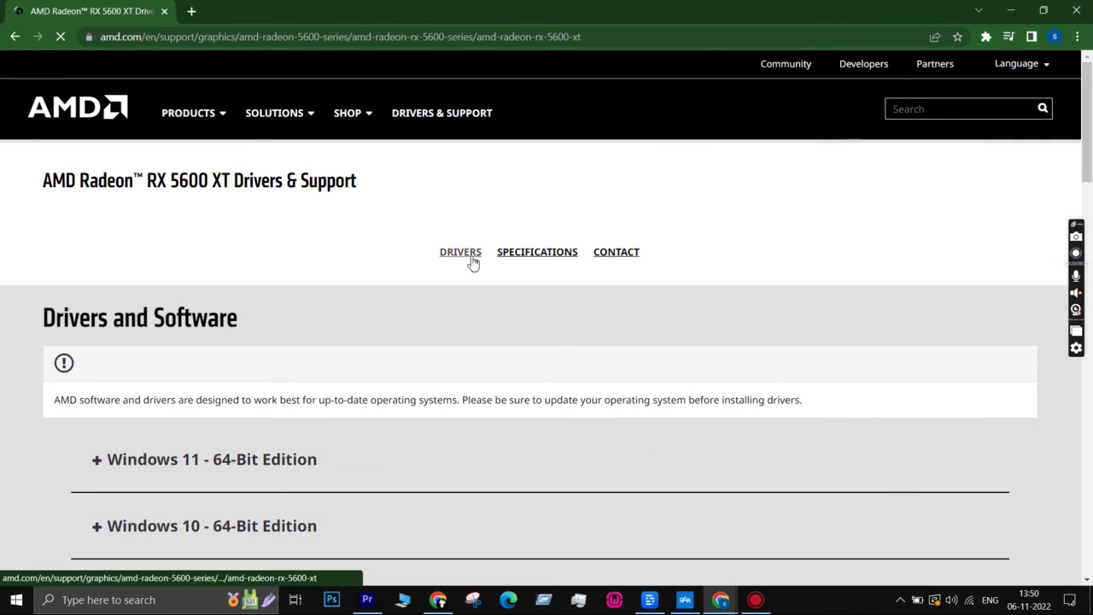
pyautogui.click(463, 256)
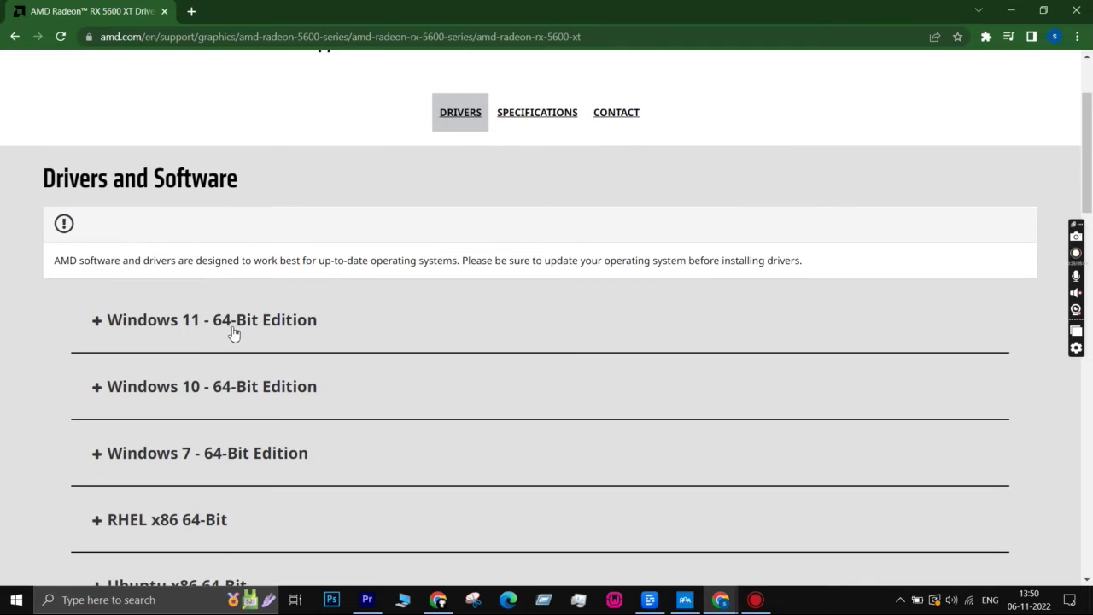
pyautogui.click(99, 391)
pyautogui.scroll(-1, 832, 388)
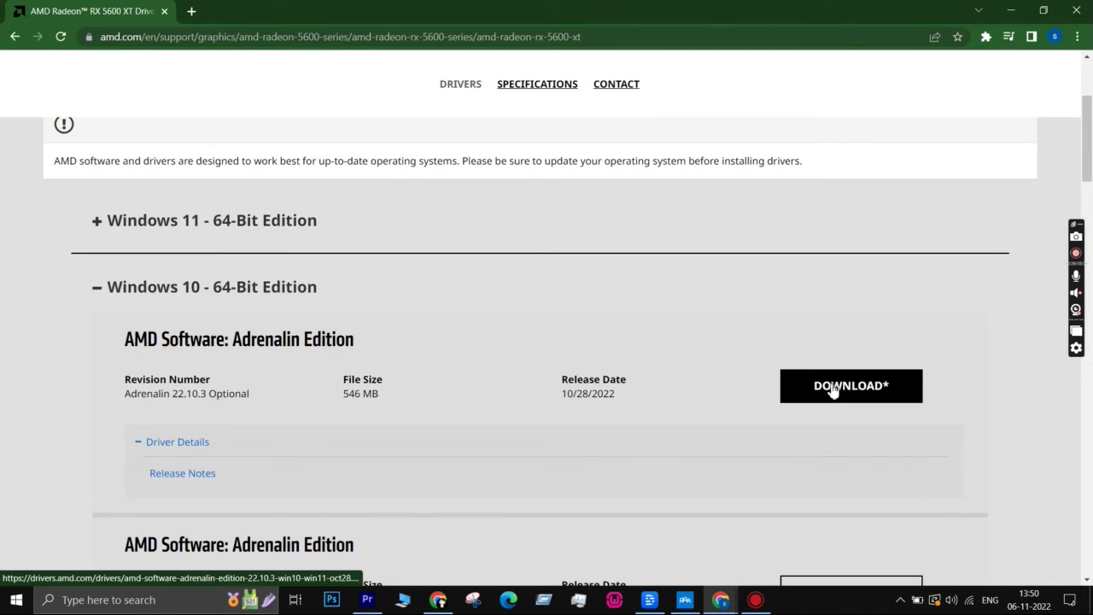
pyautogui.click(832, 388)
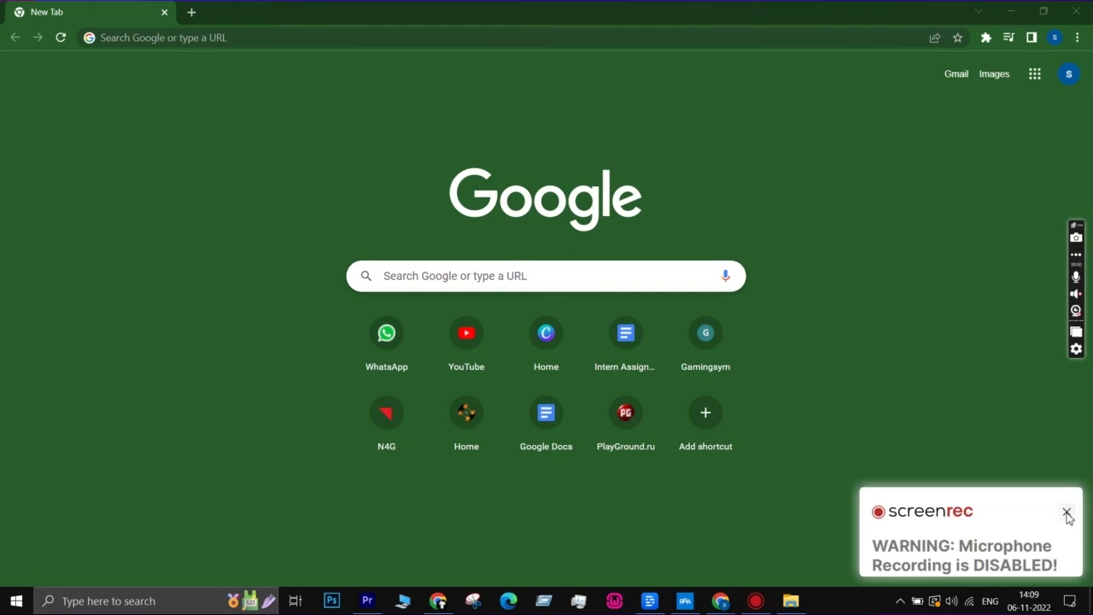
# Step: Launch ms-settings:windowsupdate from the Run dialog to open Windows Update settings
pyautogui.click(109, 600)
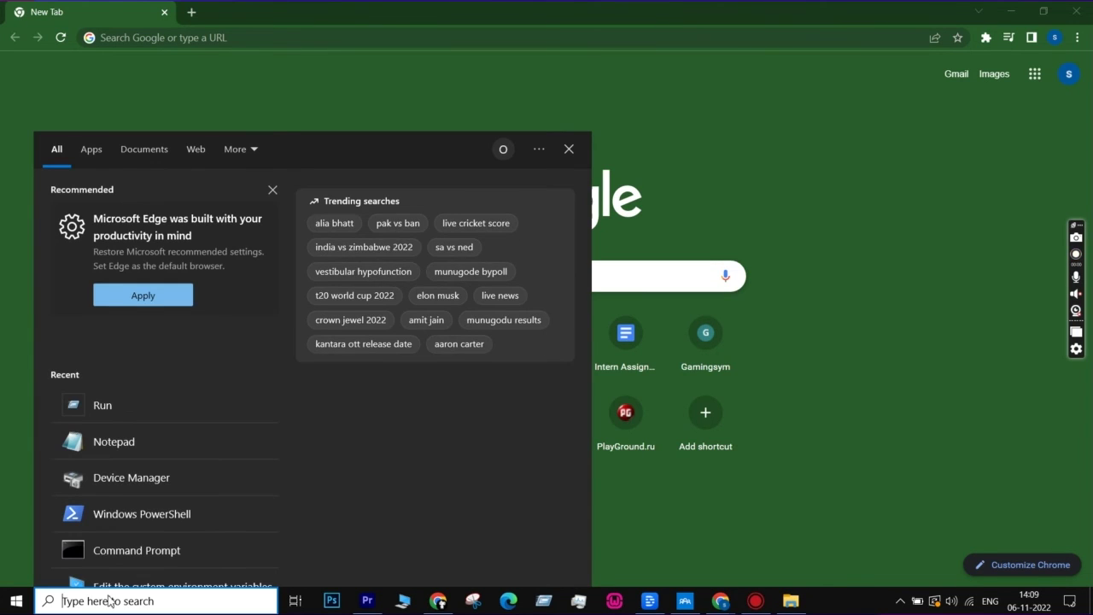
pyautogui.write('ru')
pyautogui.click(101, 211)
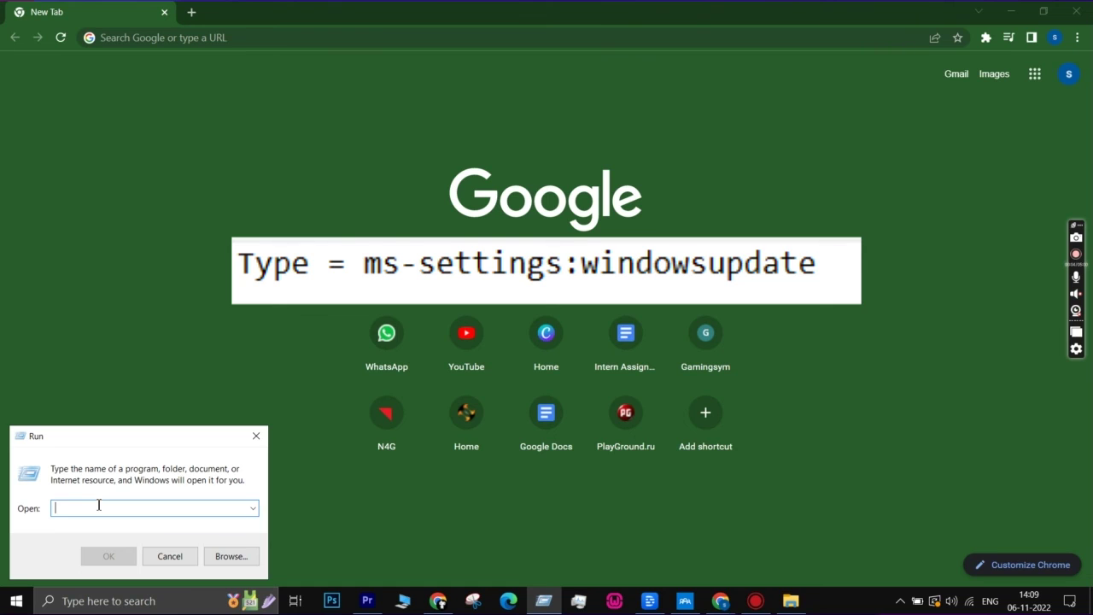
pyautogui.write('ms-settings:windowsupdate')
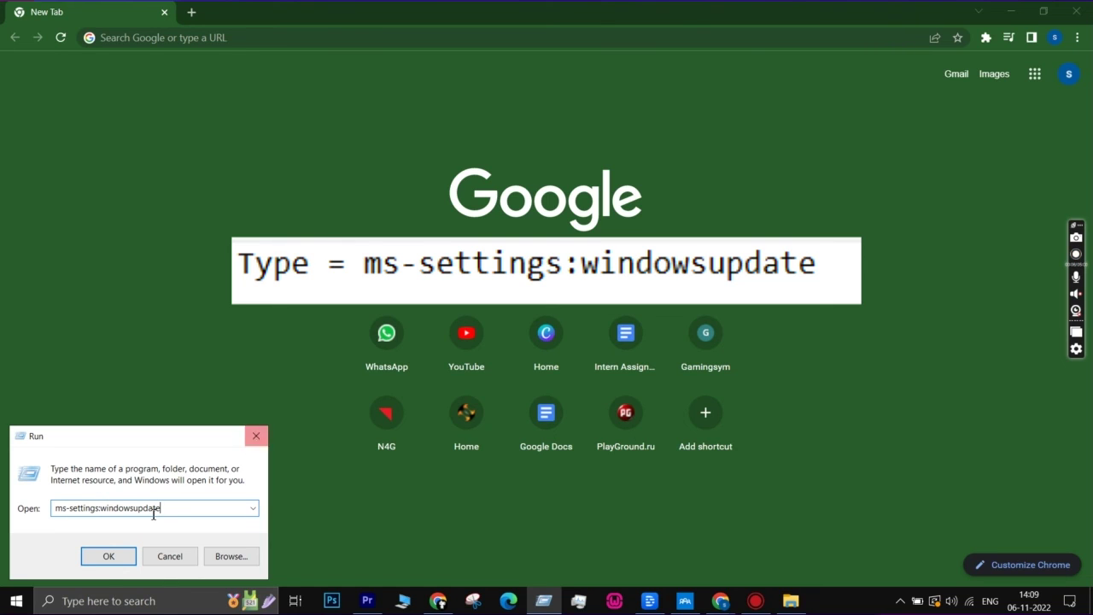
pyautogui.click(112, 555)
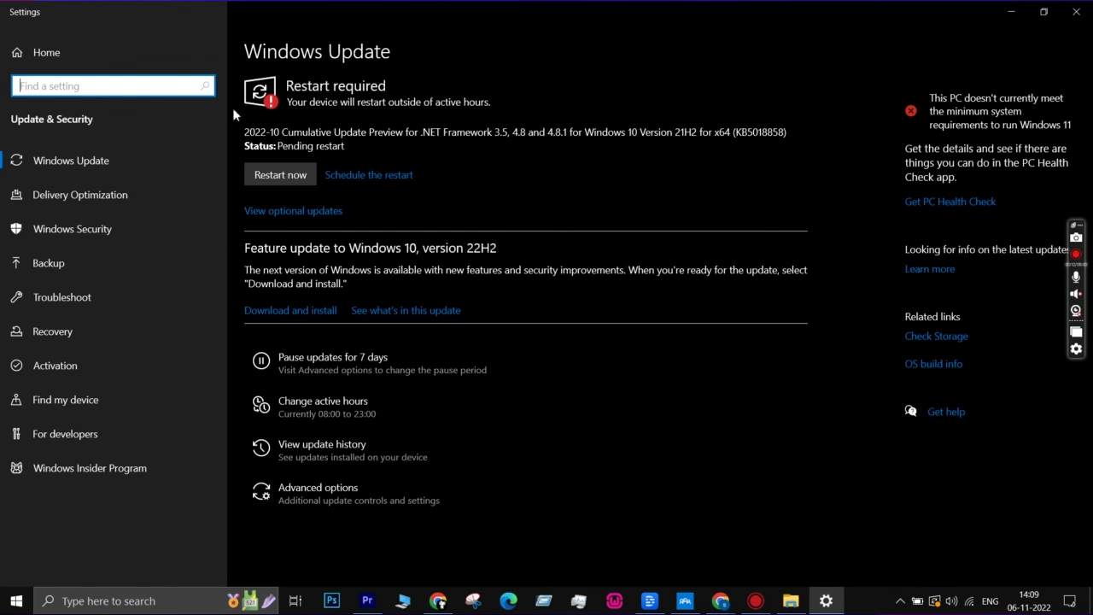
# Step: Review the pending .NET restart and available Windows 10 22H2 feature update
pyautogui.click(274, 101)
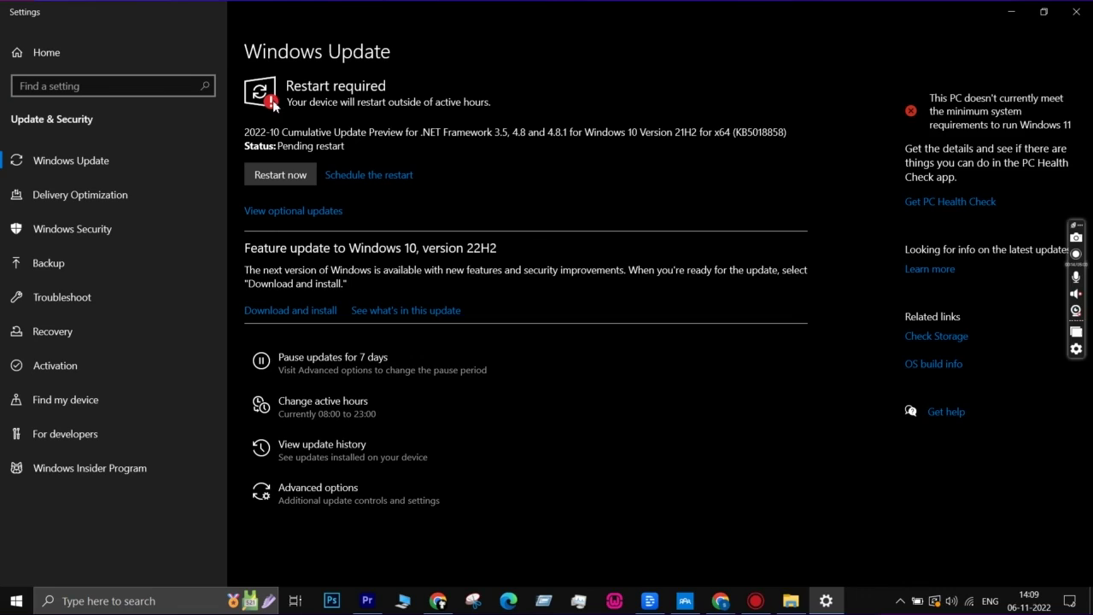